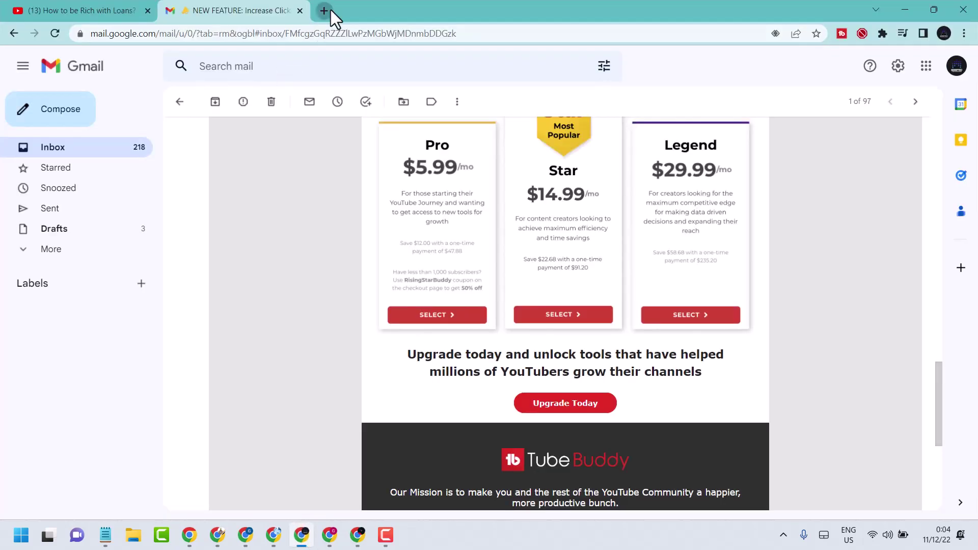
Search '7 zip' in a new Chrome tab and open the 7-zip.org homepage.
left_click(324, 10)
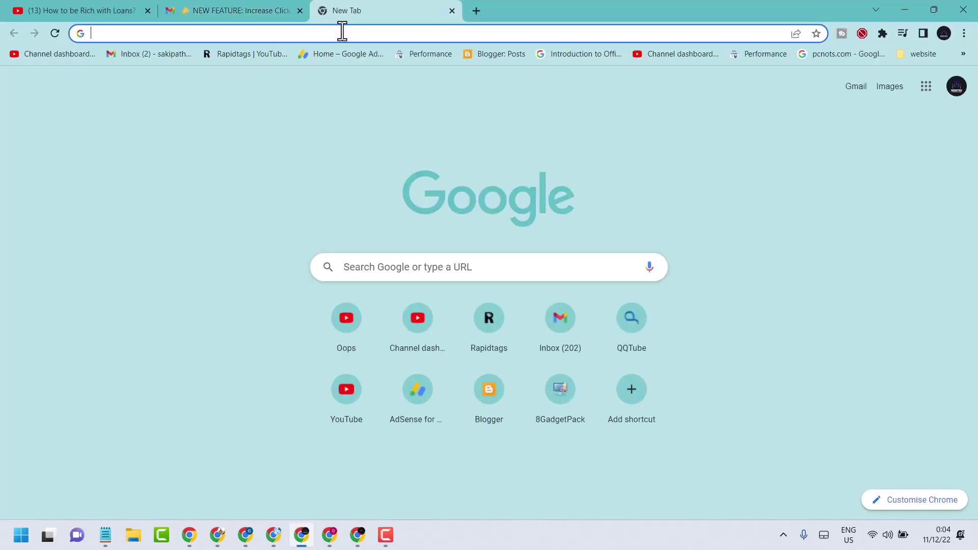
type("71")
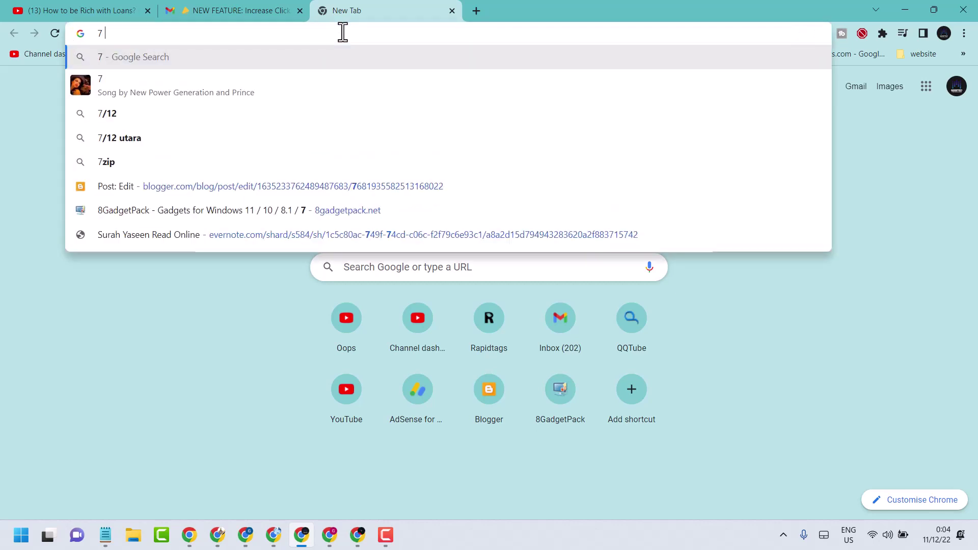
key("BackSpace")
type("zip")
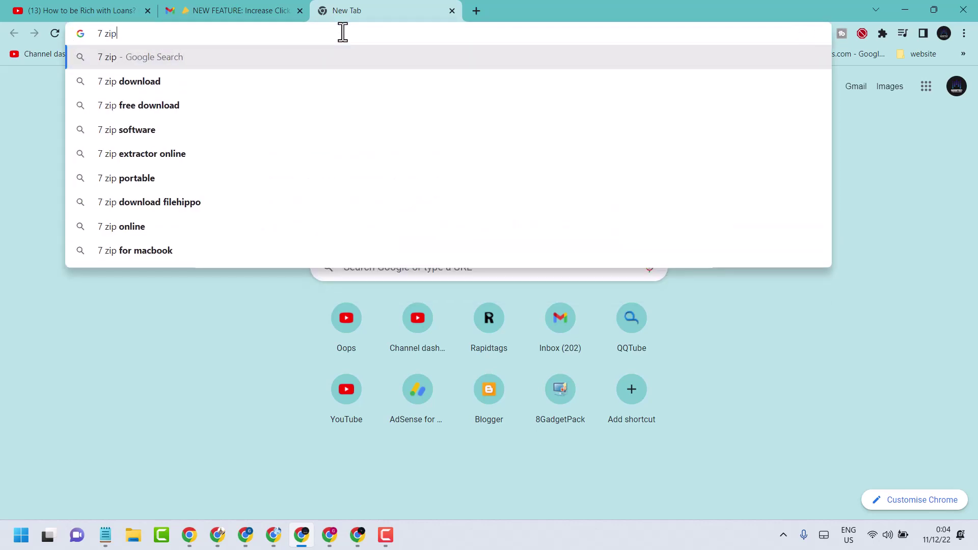
key("Return")
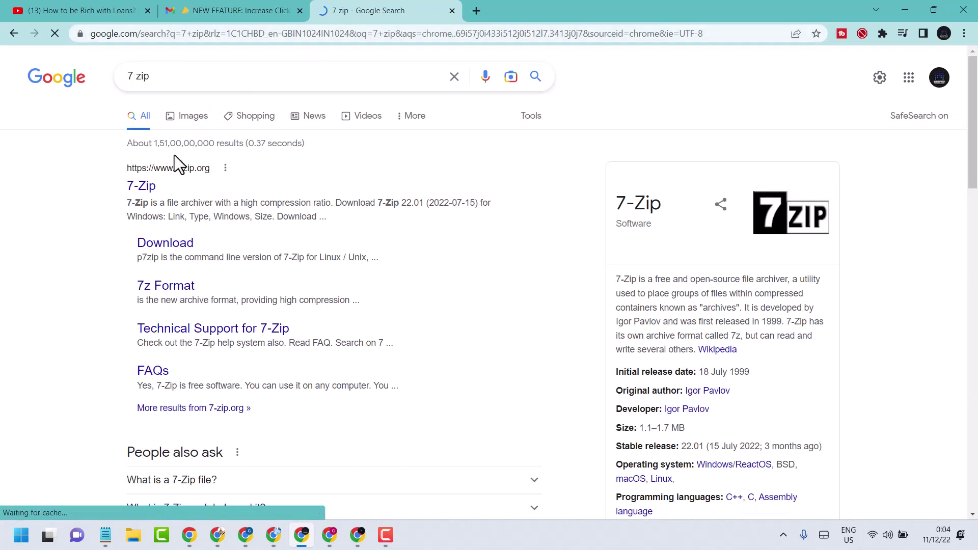
left_click(141, 186)
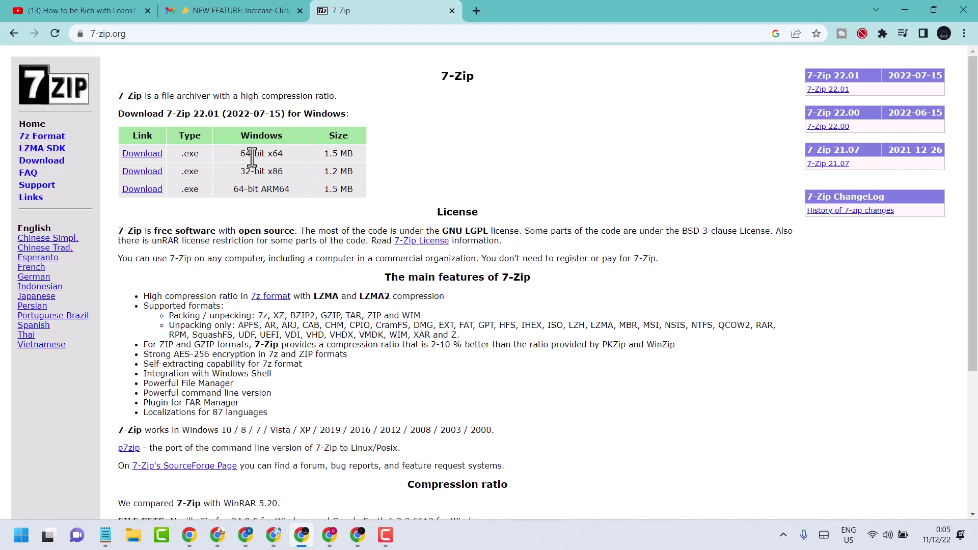
left_click(22, 536)
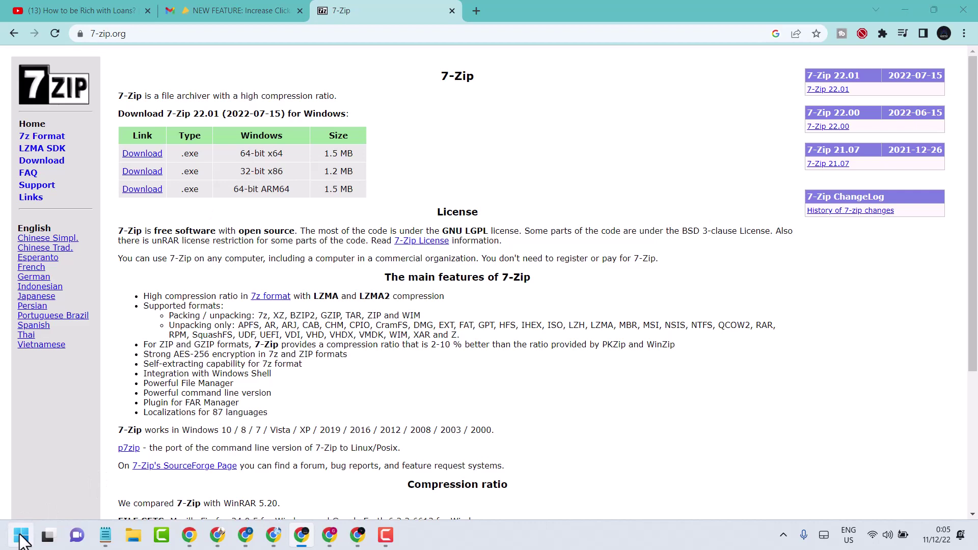
left_click(128, 220)
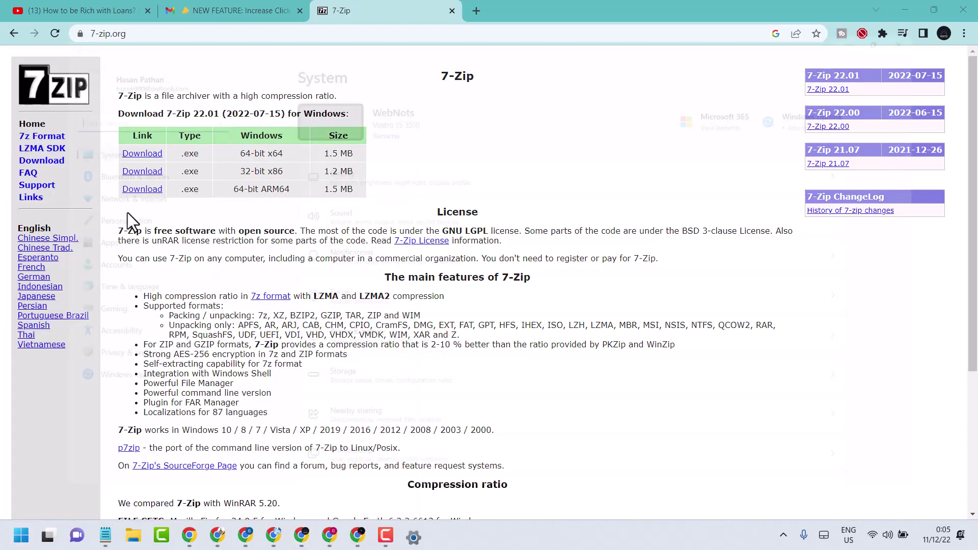
scroll(467, 266, "down", 5)
scroll(466, 265, "down", 3)
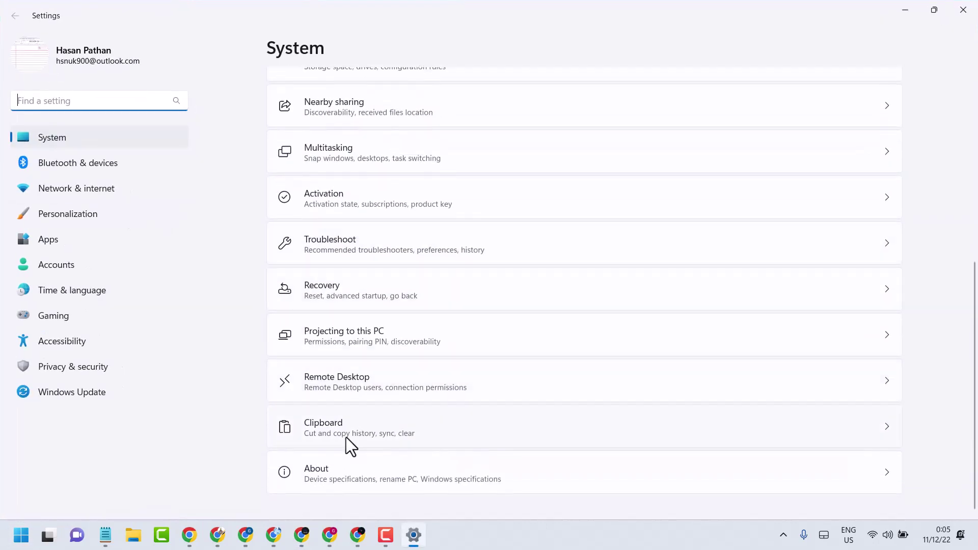
left_click(330, 467)
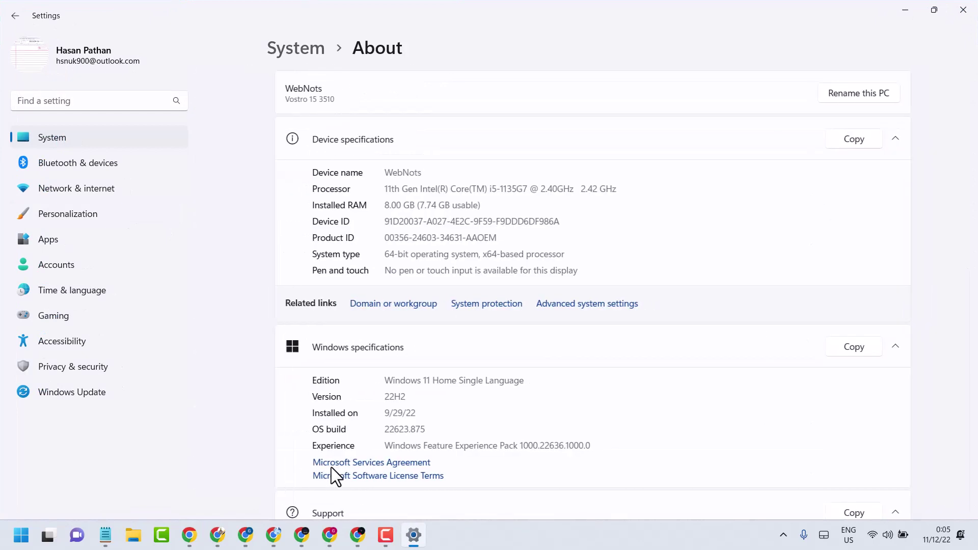
double_click(382, 254)
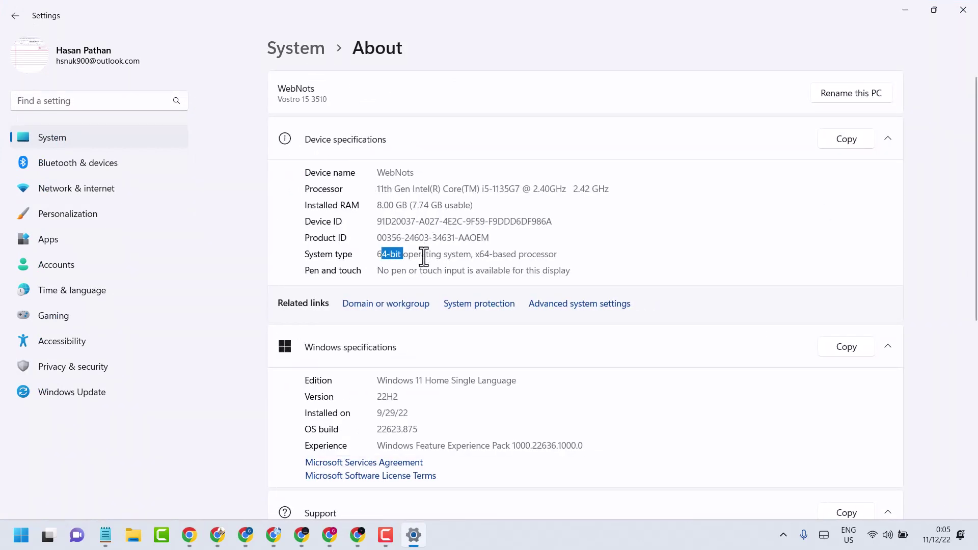
left_click(364, 271)
left_click(965, 9)
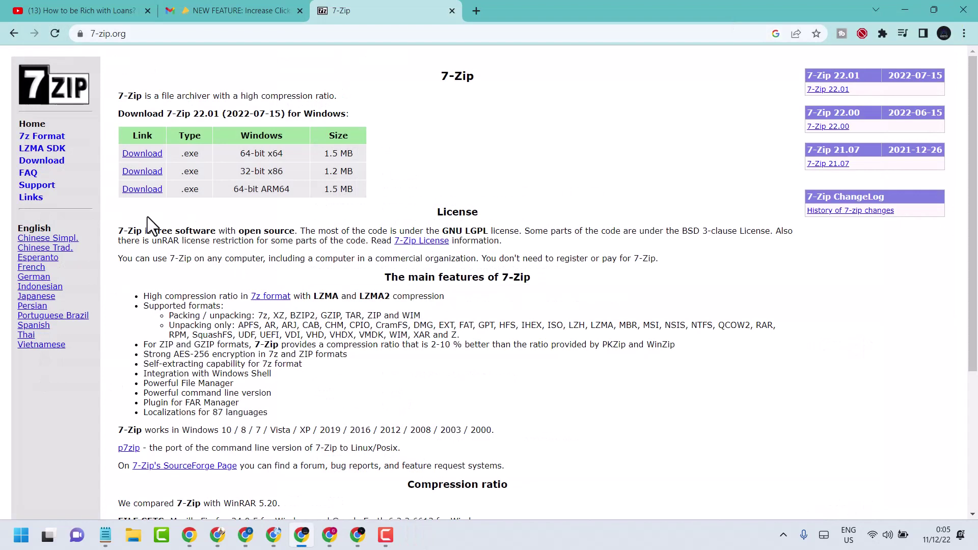
Download the 64-bit 7-Zip 22.01 installer and install it to the default folder.
left_click(142, 154)
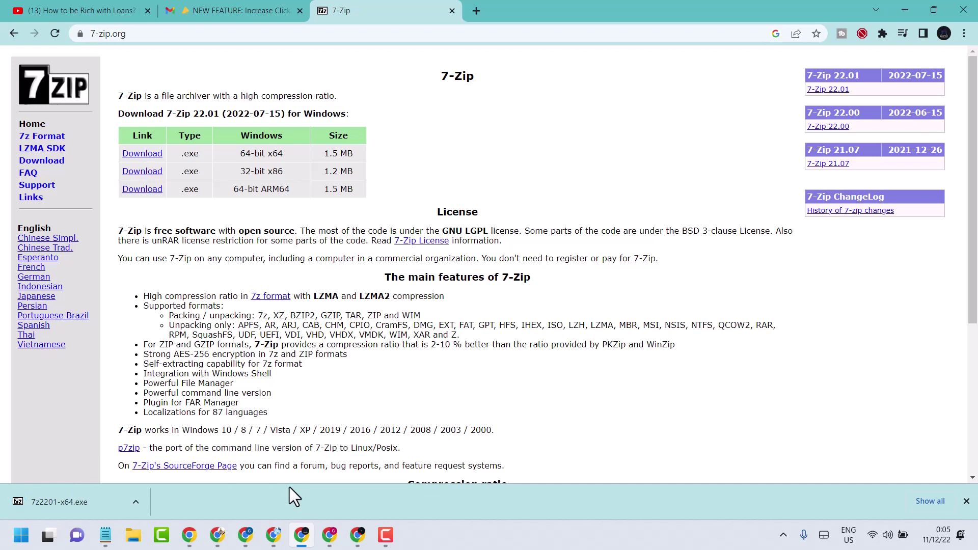
left_click(66, 498)
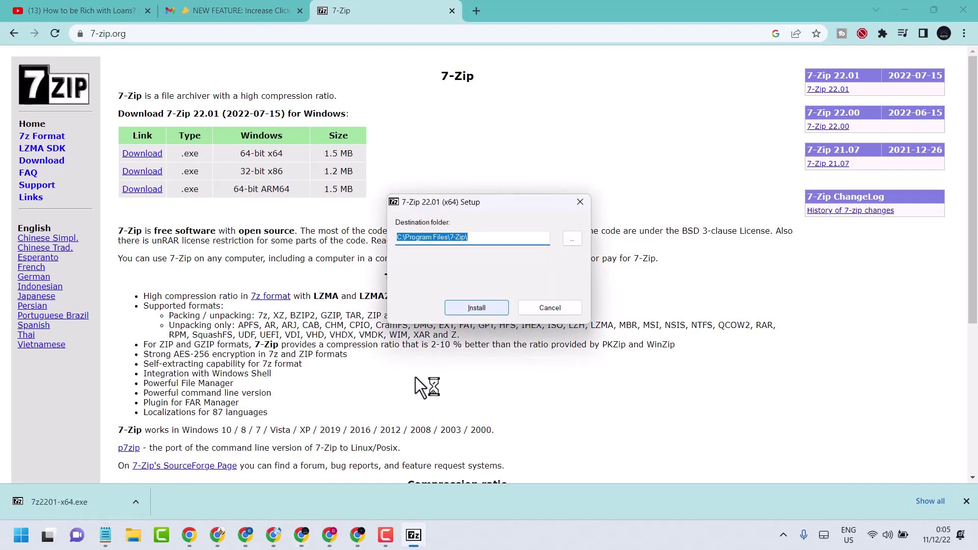
left_click(475, 308)
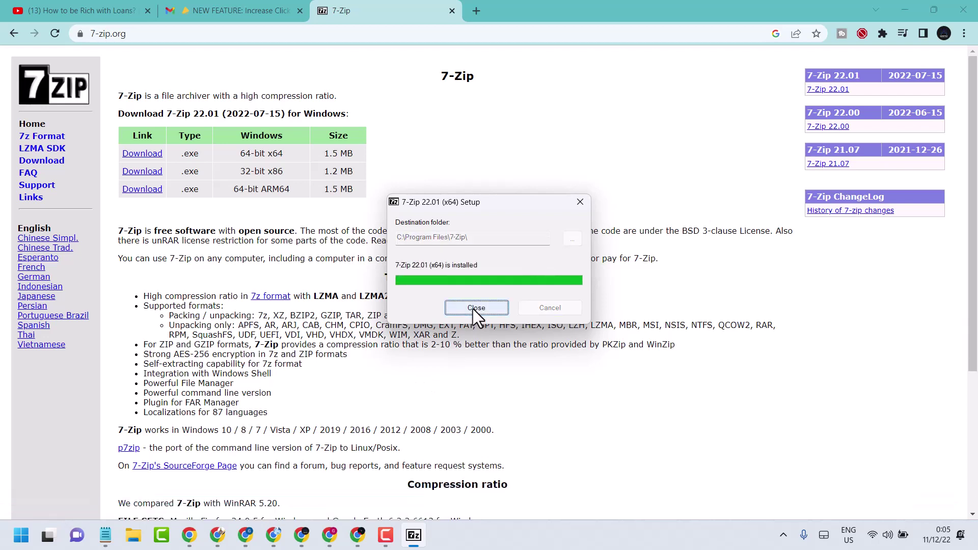
left_click(475, 308)
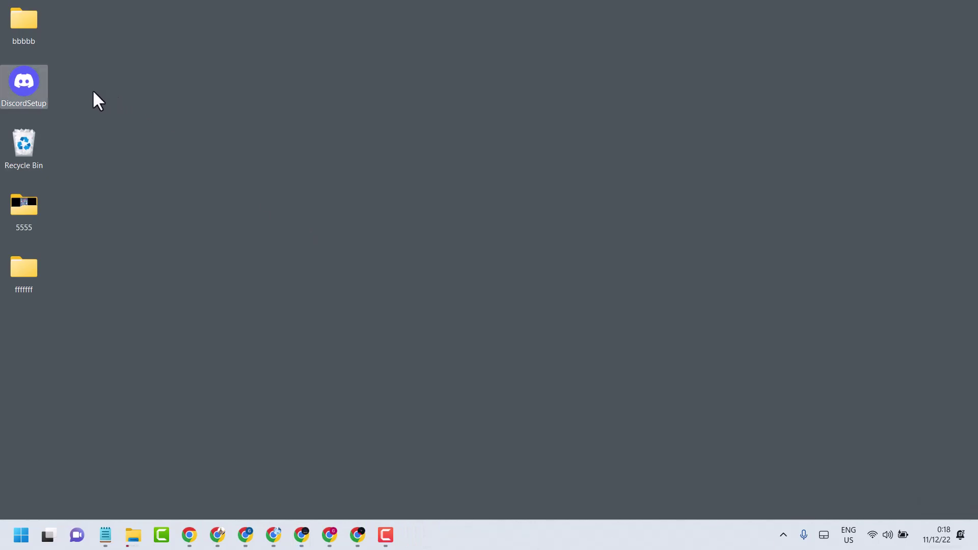
Apply 7-Zip's Extract to "DiscordSetup\" to the DiscordSetup file on the desktop.
right_click(33, 75)
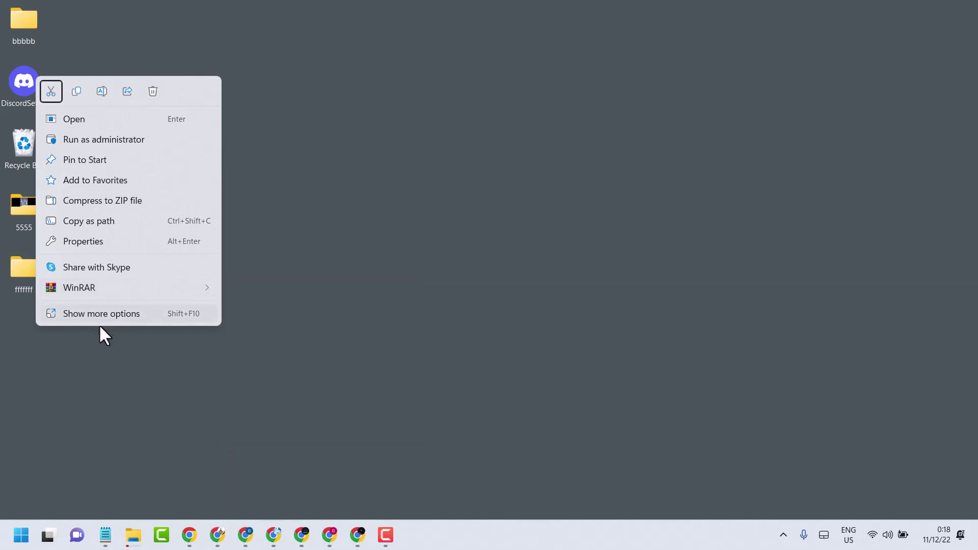
left_click(289, 391)
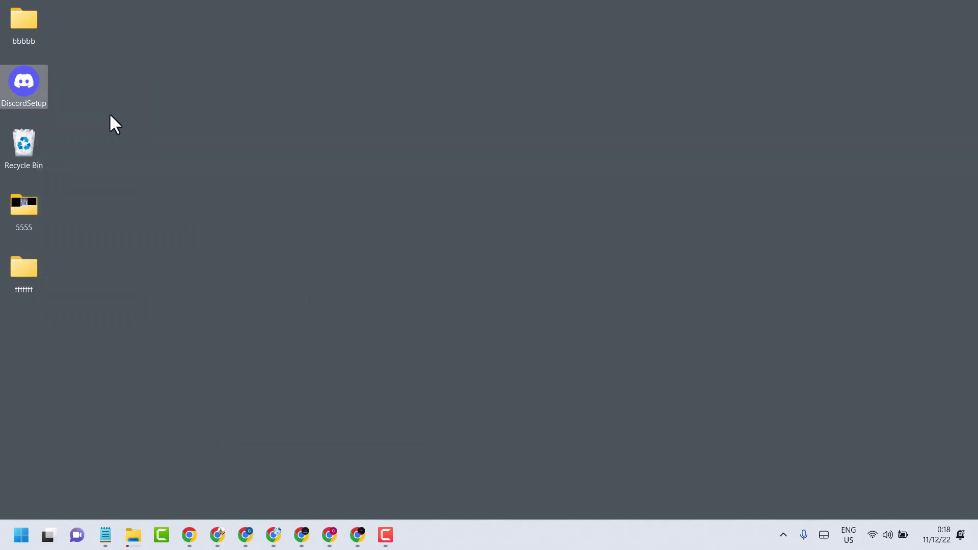
right_click(34, 82)
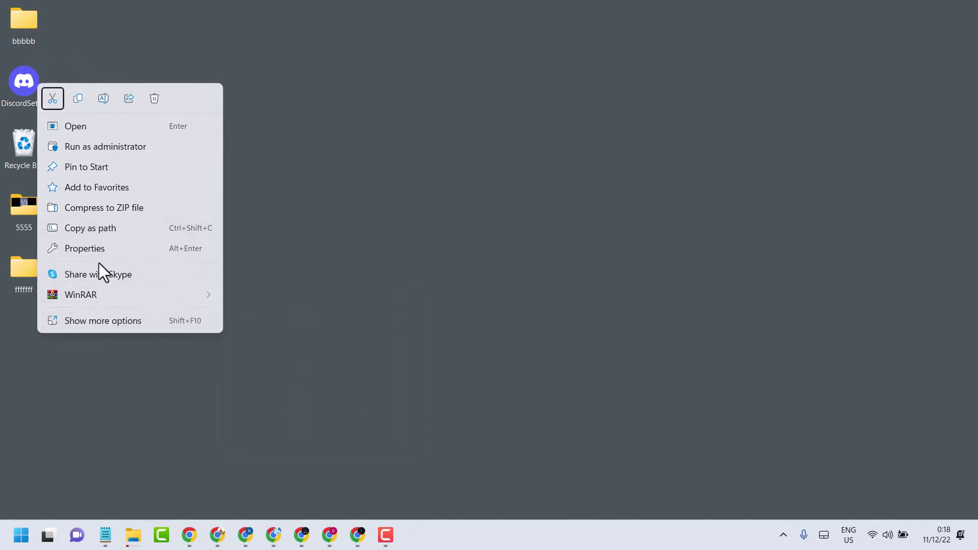
left_click(100, 320)
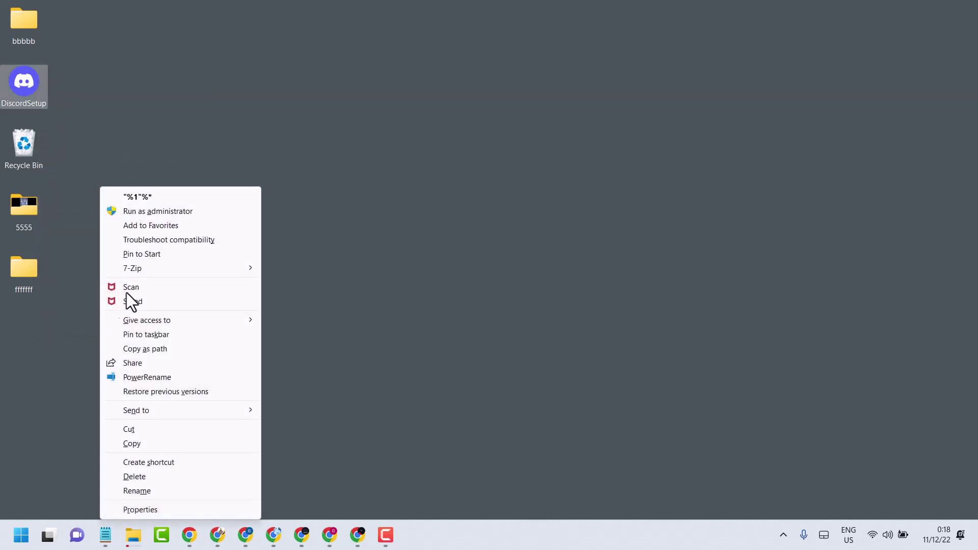
mouse_move(133, 268)
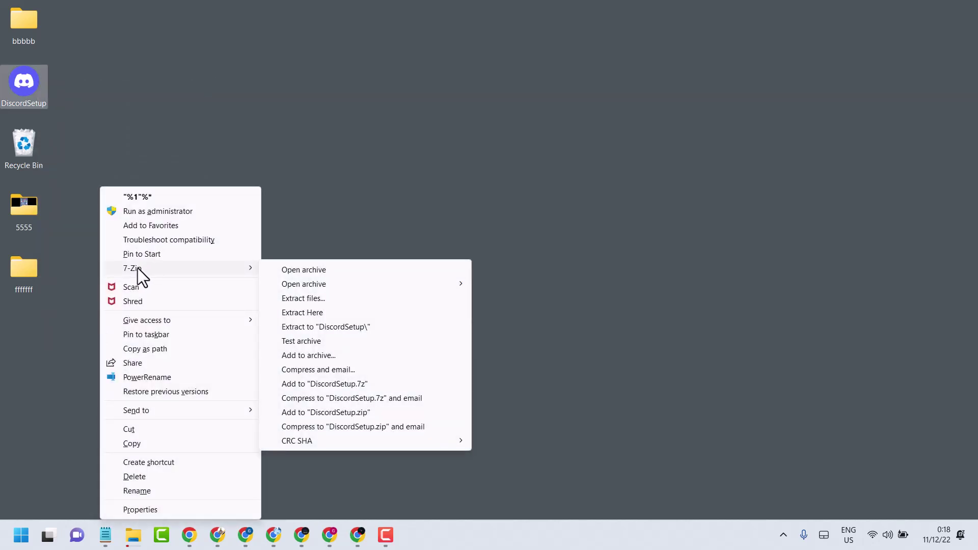
left_click(350, 325)
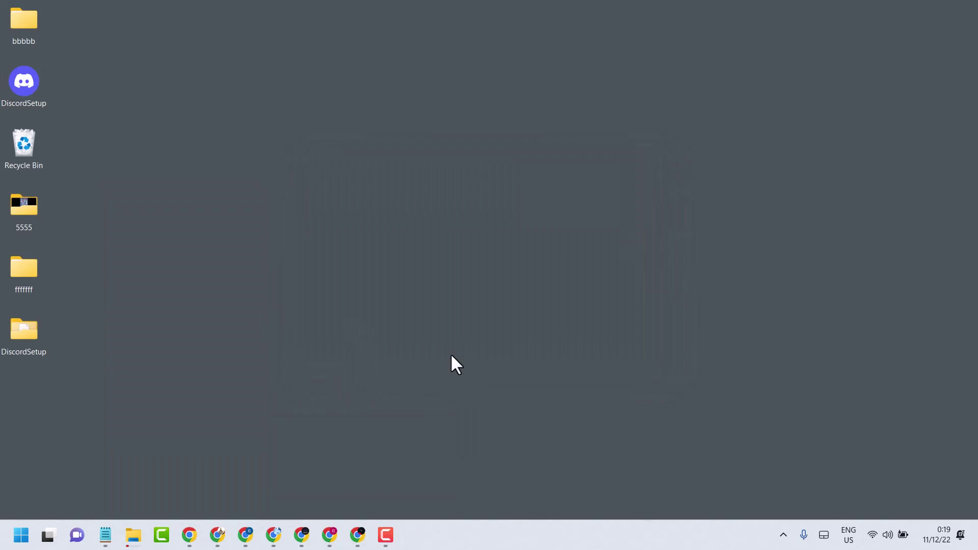
mouse_move(134, 536)
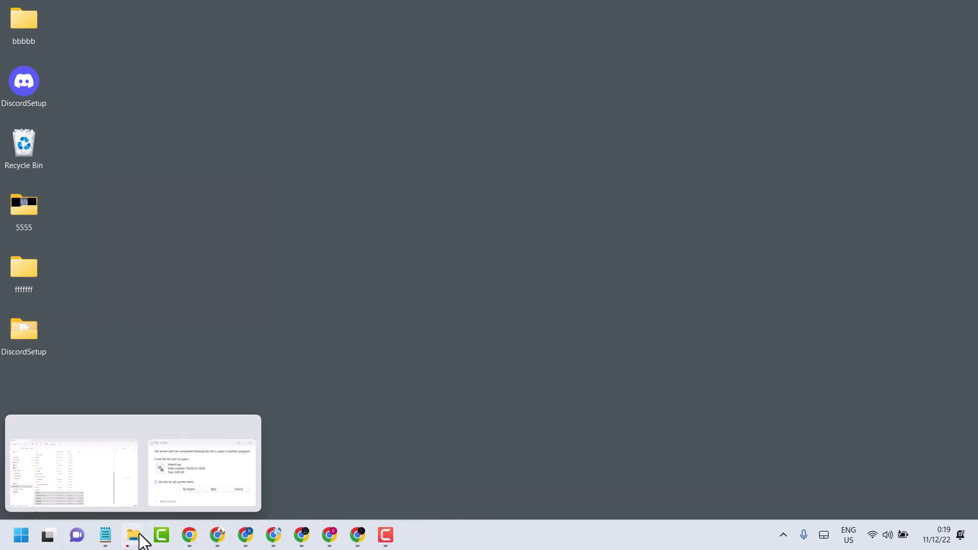
Cancel the File In Use warning and return to the C: drive window with nothing selected.
left_click(194, 474)
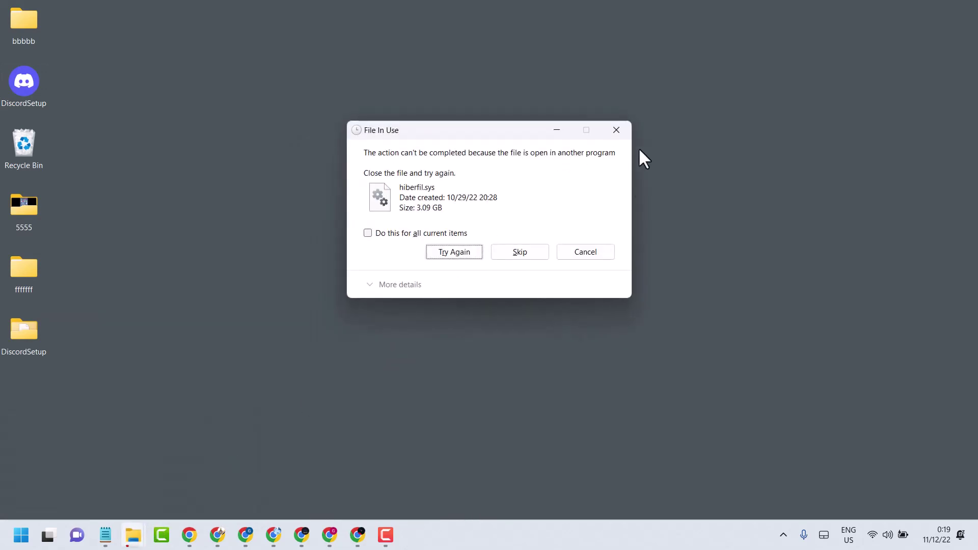
left_click(584, 254)
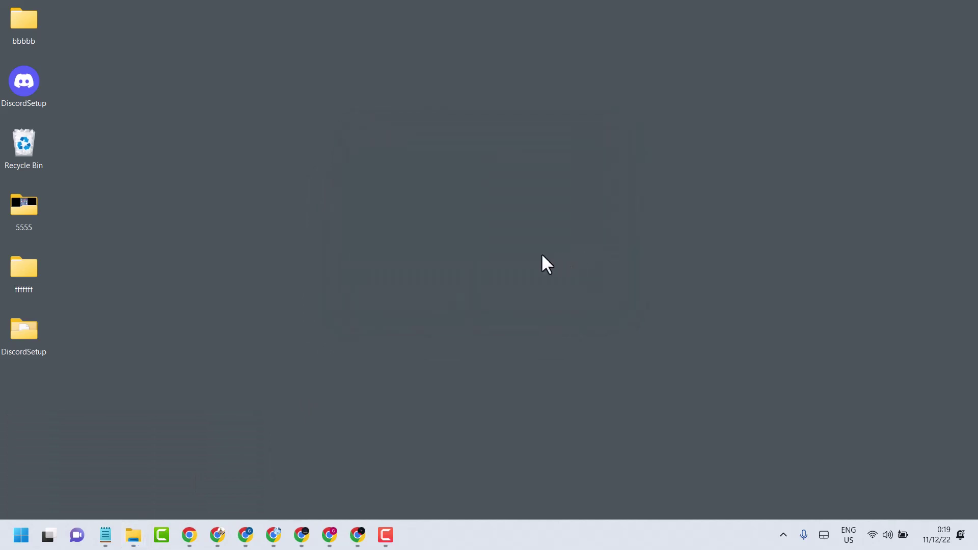
left_click(133, 535)
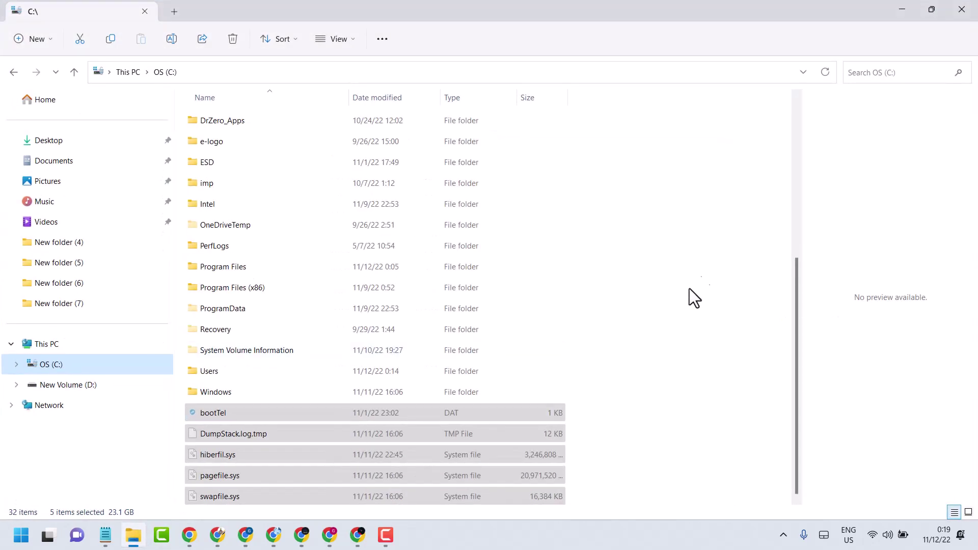
left_click(764, 356)
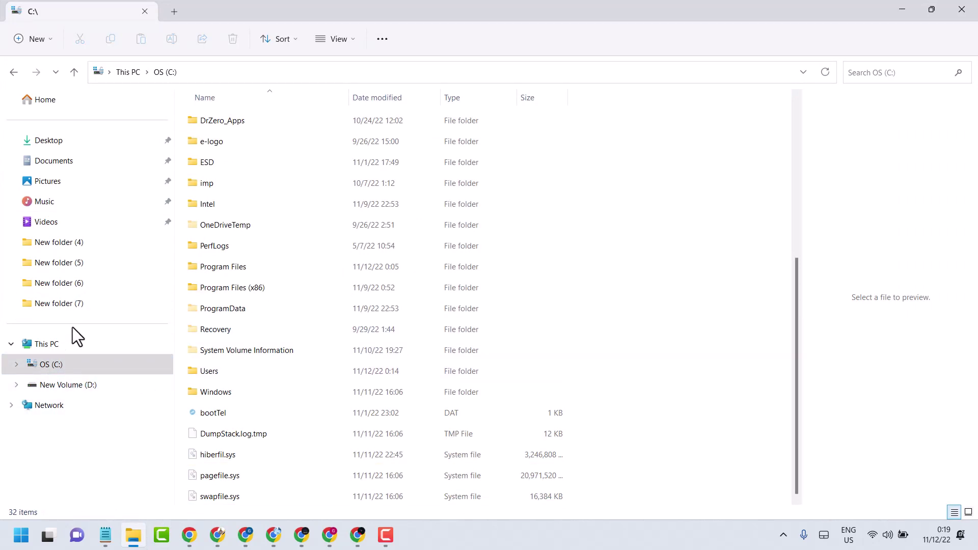
Shrink the Explorer window and drag the desktop DiscordSetup folder into the C: root.
left_click(932, 10)
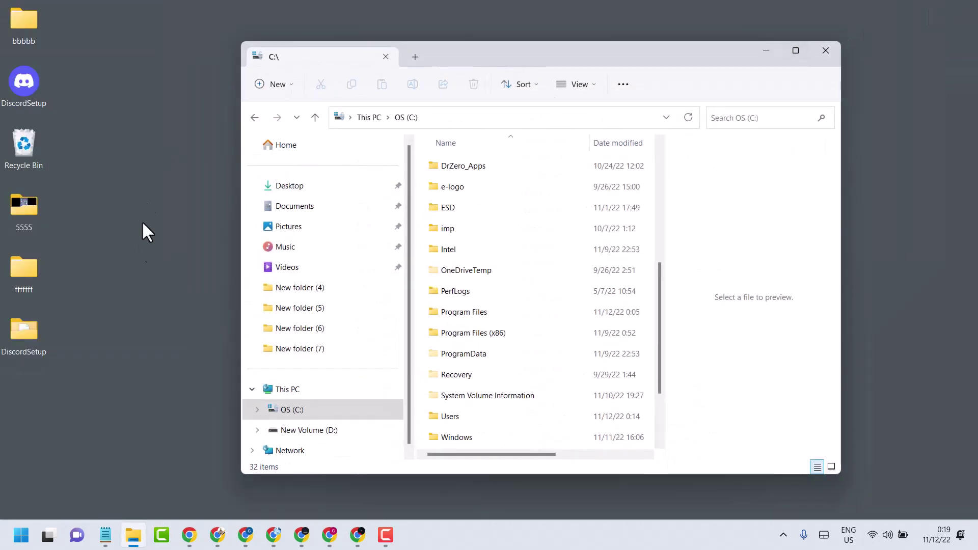
scroll(641, 260, "down", 2)
scroll(611, 275, "up", 3)
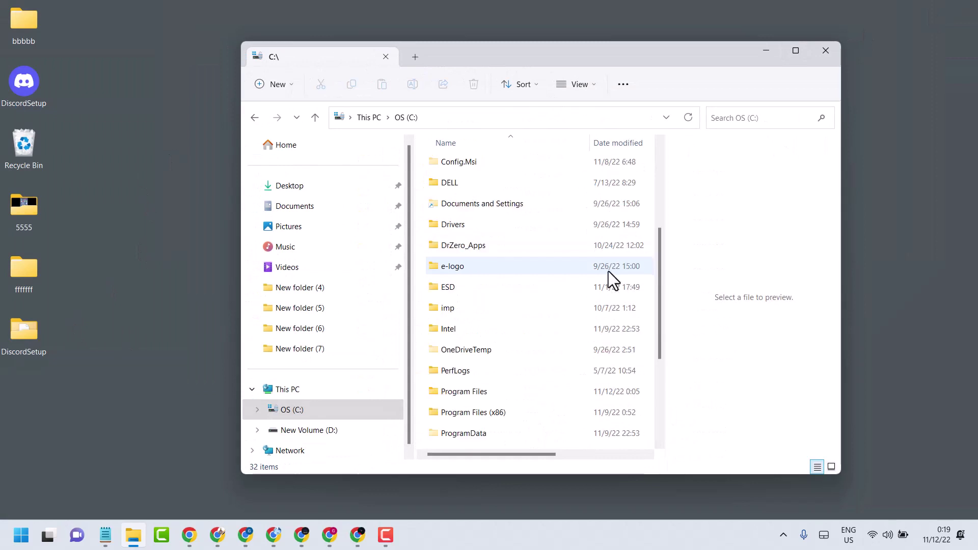
scroll(609, 272, "up", 3)
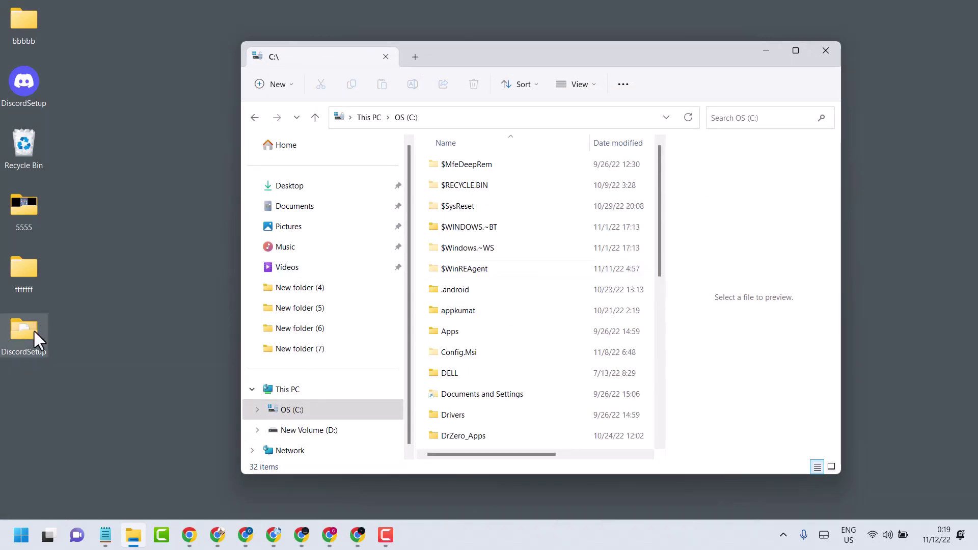
scroll(522, 321, "down", 5)
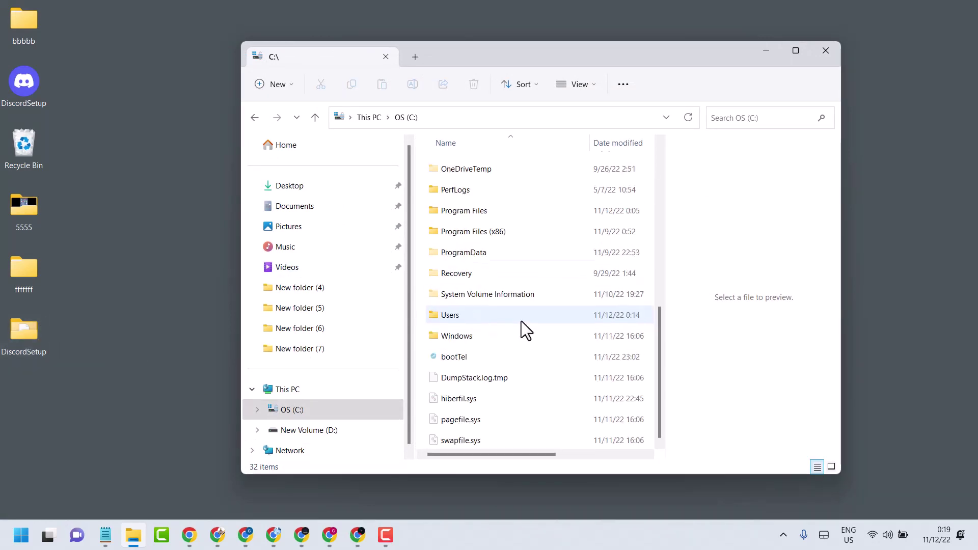
mouse_move(34, 327)
left_mouse_down()
mouse_move(165, 297)
mouse_move(432, 122)
mouse_move(433, 146)
left_mouse_up()
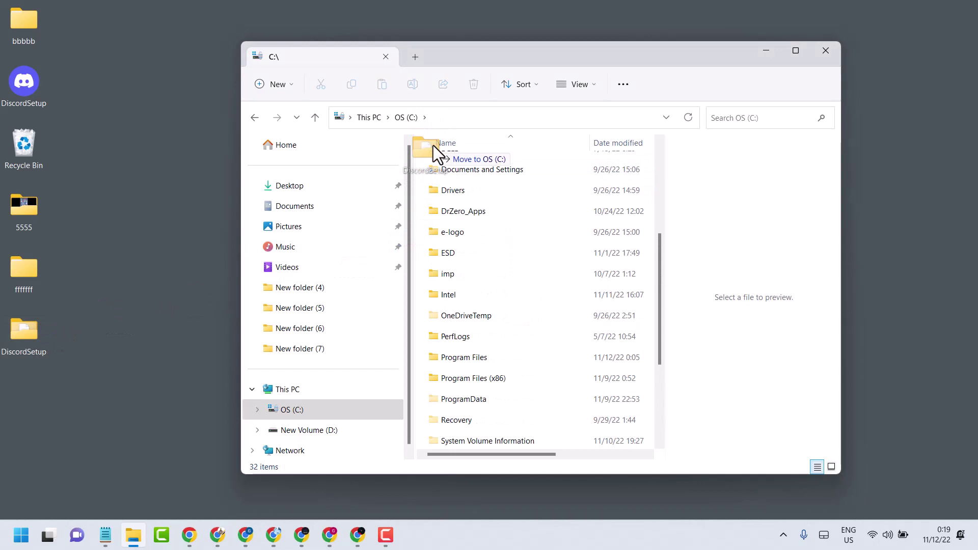
mouse_move(433, 145)
left_mouse_down()
mouse_move(485, 134)
mouse_move(475, 134)
mouse_move(582, 454)
mouse_move(570, 442)
left_mouse_up()
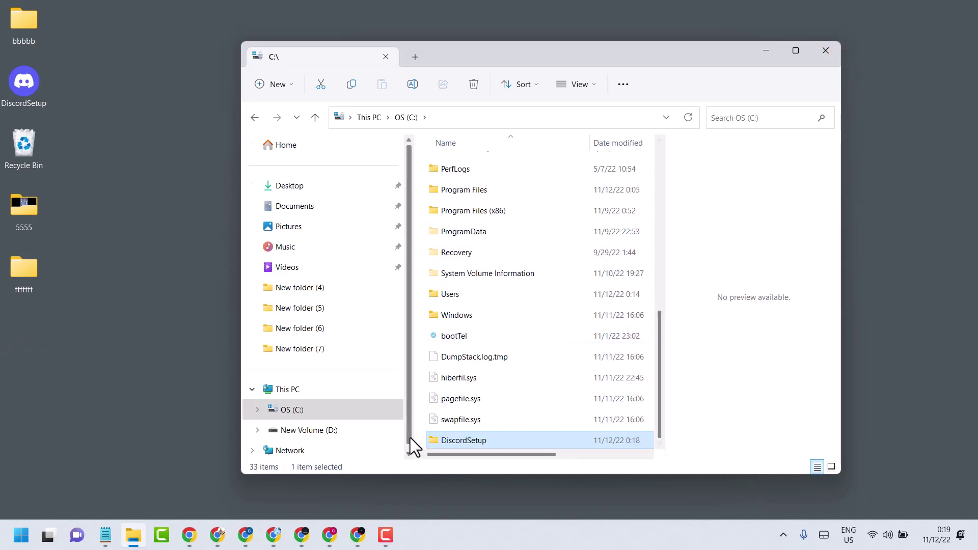
Open C:\DiscordSetup and extract Discord-1.0.9007-full.nupkg with 7-Zip into its own folder.
double_click(436, 443)
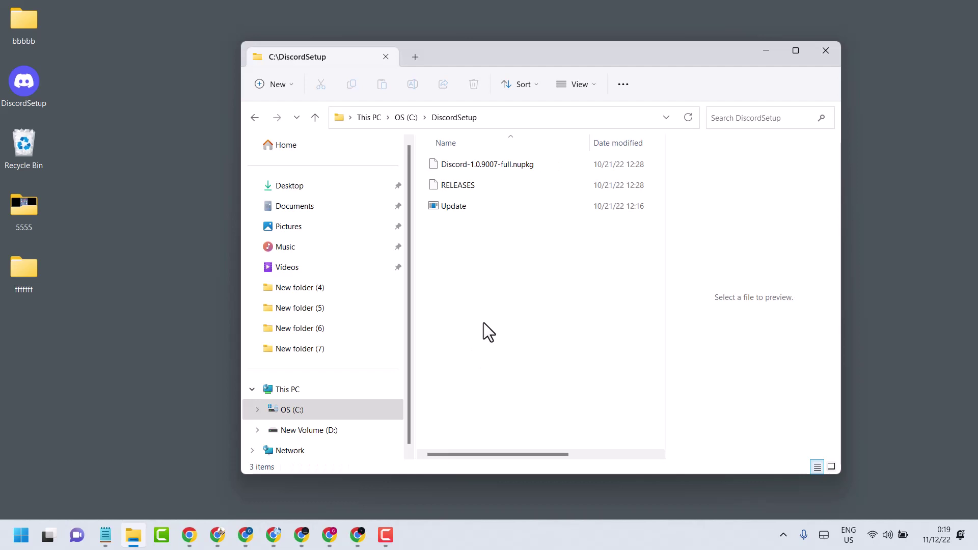
right_click(473, 163)
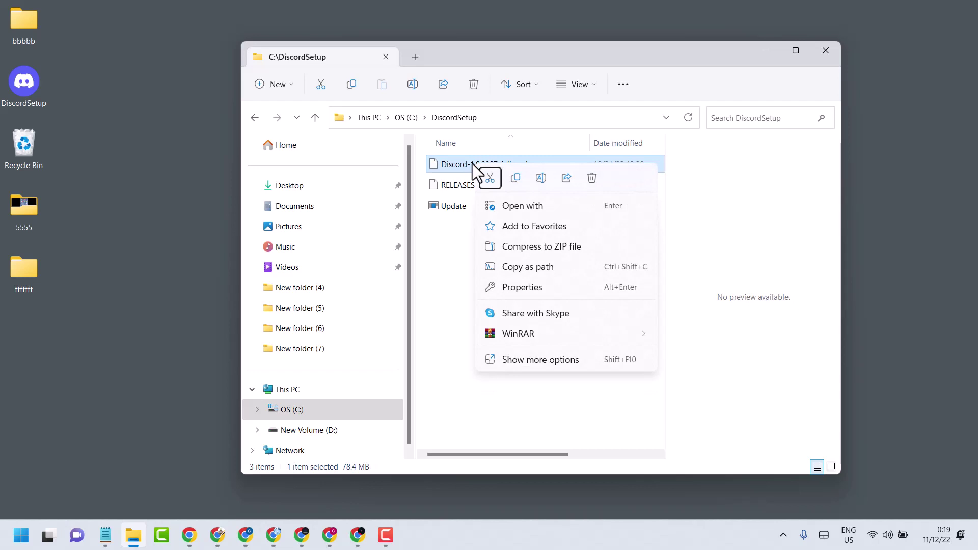
left_click(523, 360)
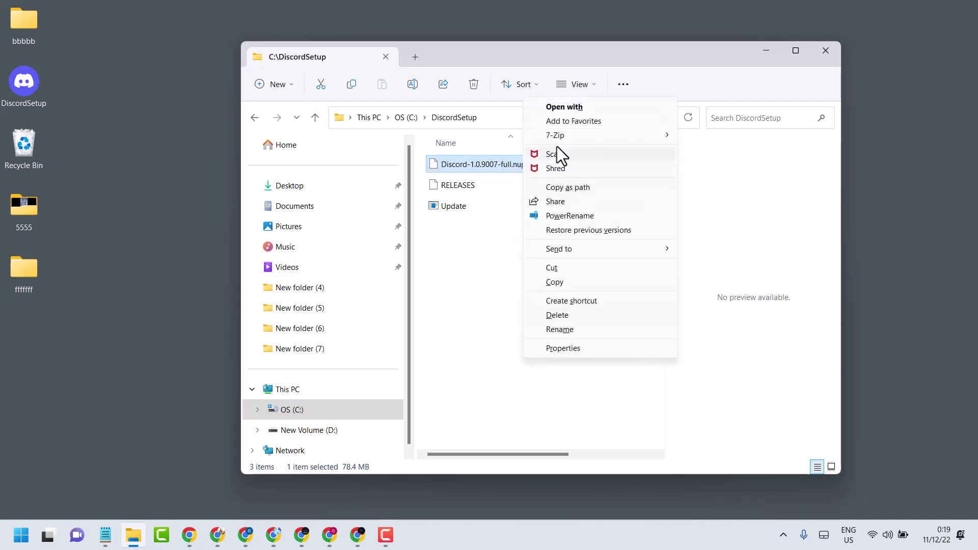
mouse_move(555, 135)
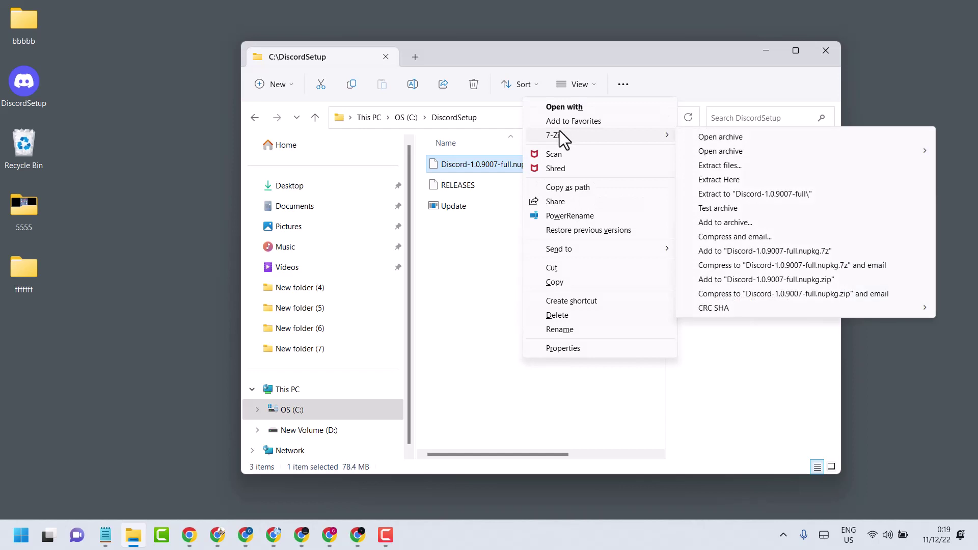
left_click(724, 198)
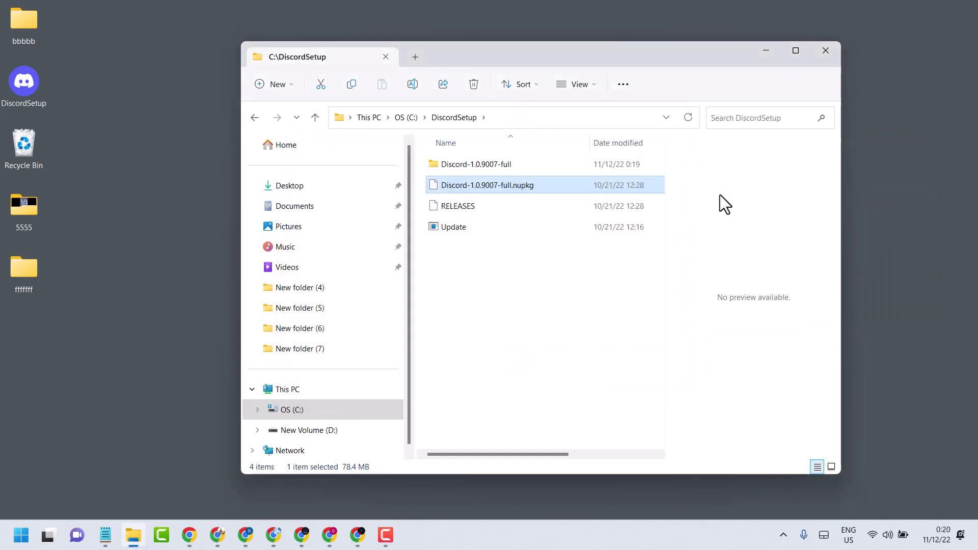
Navigate into Discord-1.0.9007-full, then lib, then net45.
left_click(432, 164)
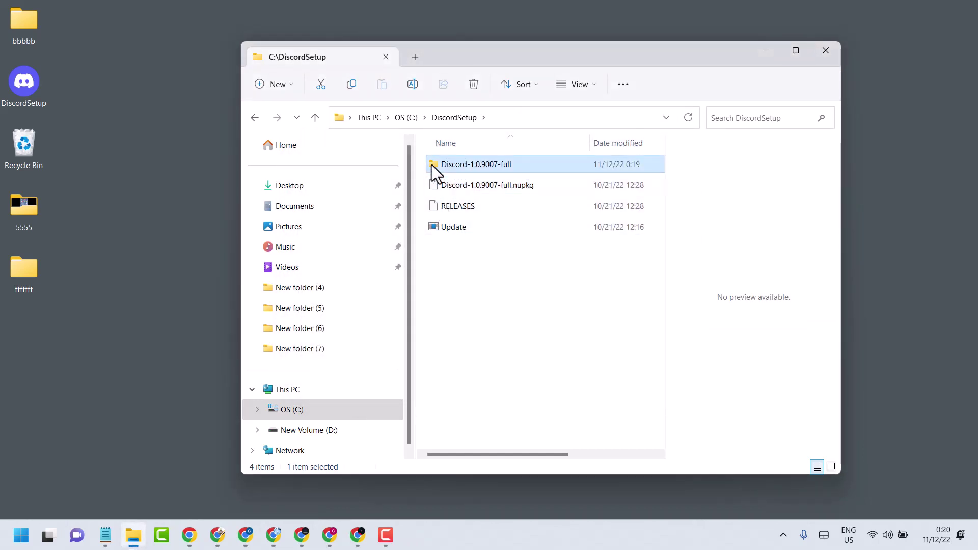
double_click(432, 164)
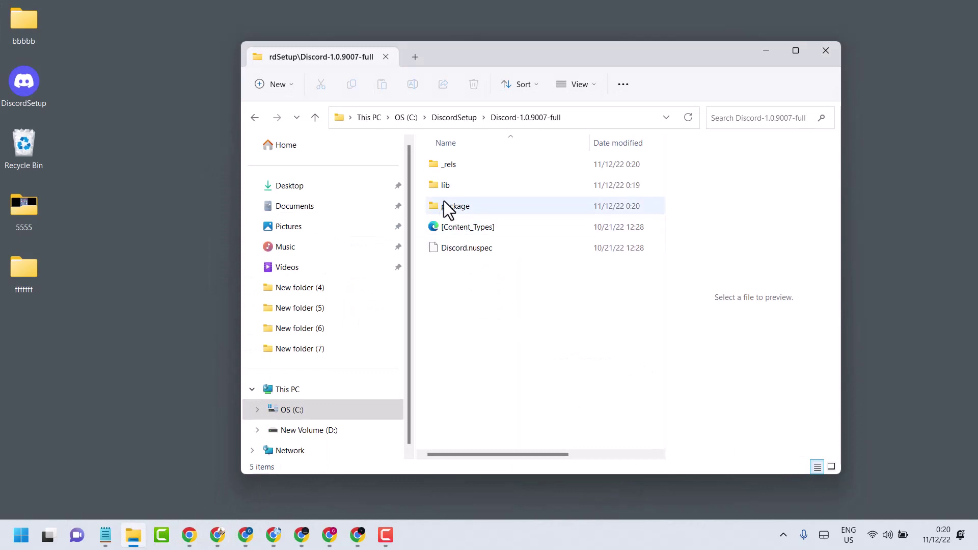
double_click(445, 185)
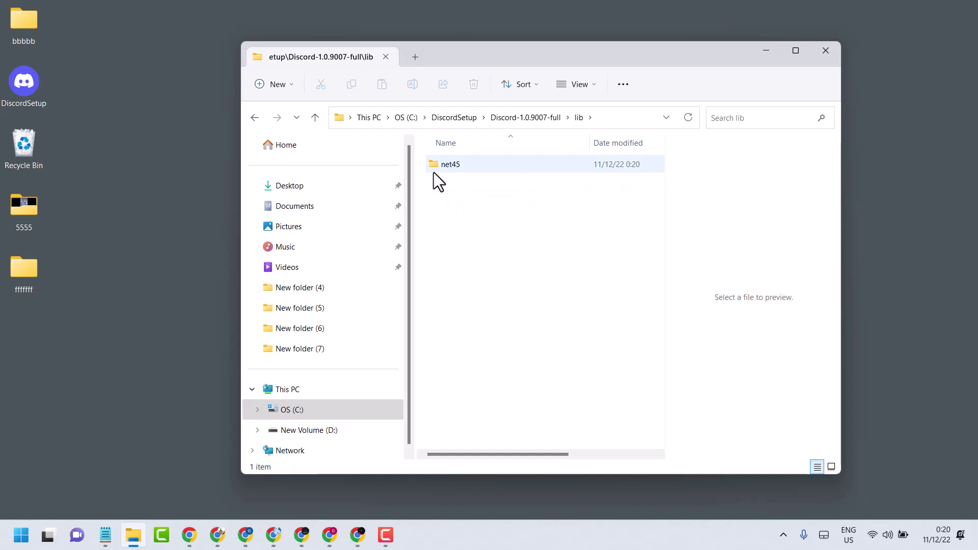
double_click(432, 164)
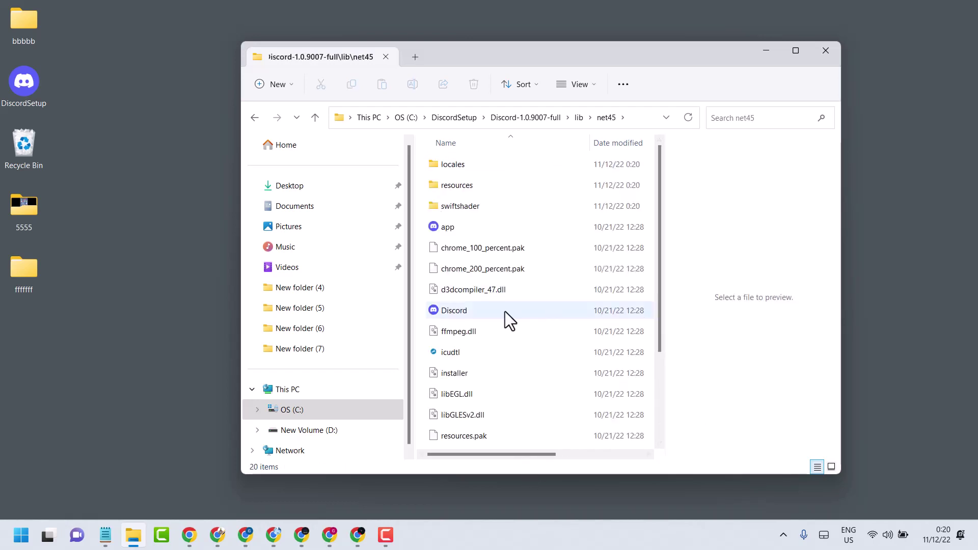
Send Discord.exe in net45 to the desktop as a shortcut.
right_click(454, 314)
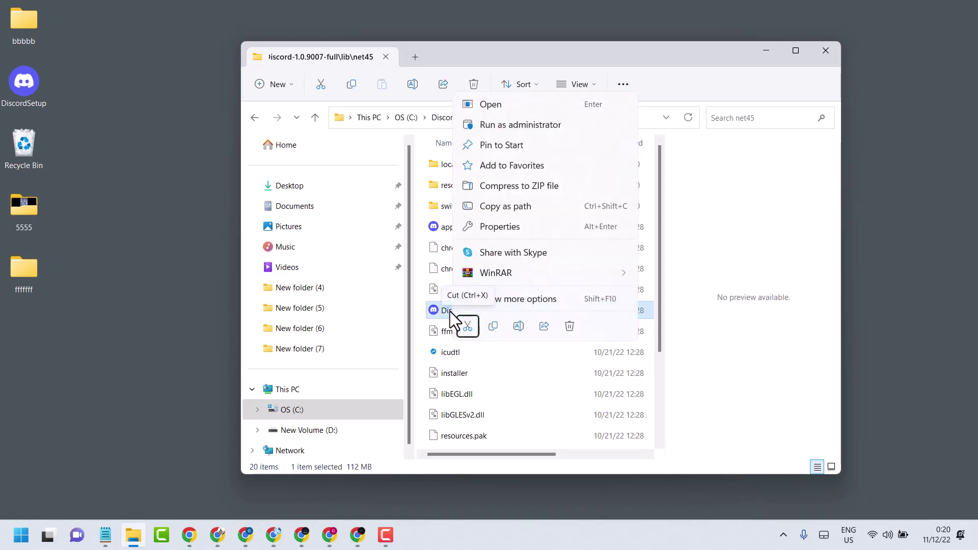
left_click(514, 301)
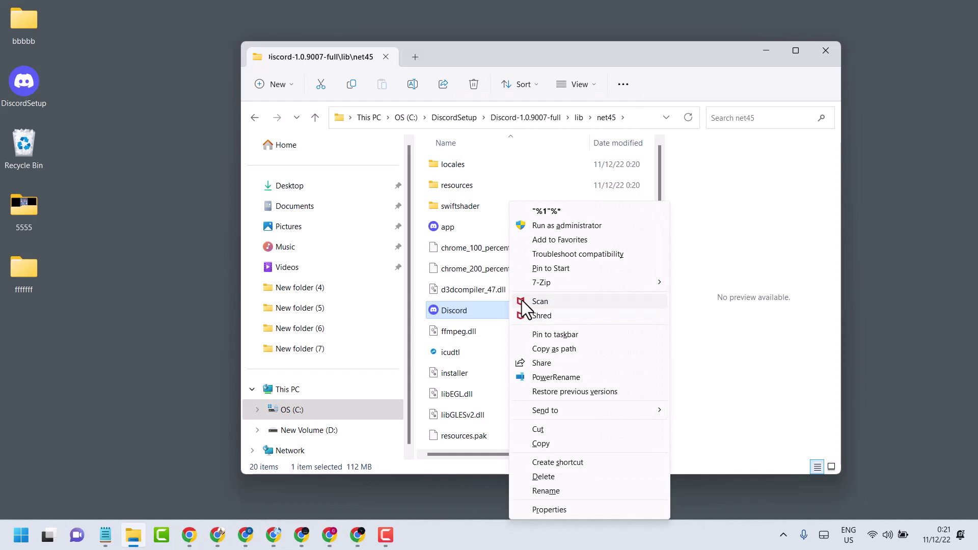
mouse_move(545, 410)
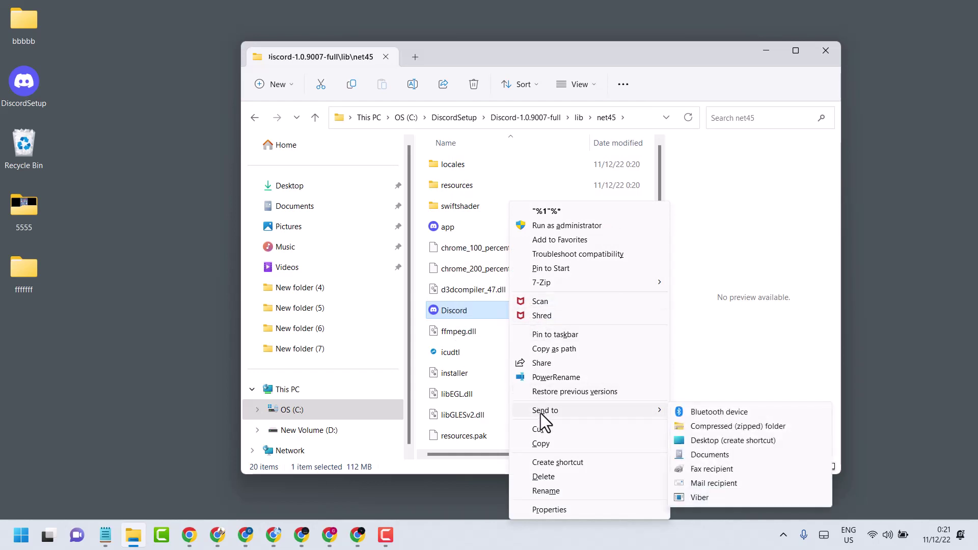
left_click(720, 442)
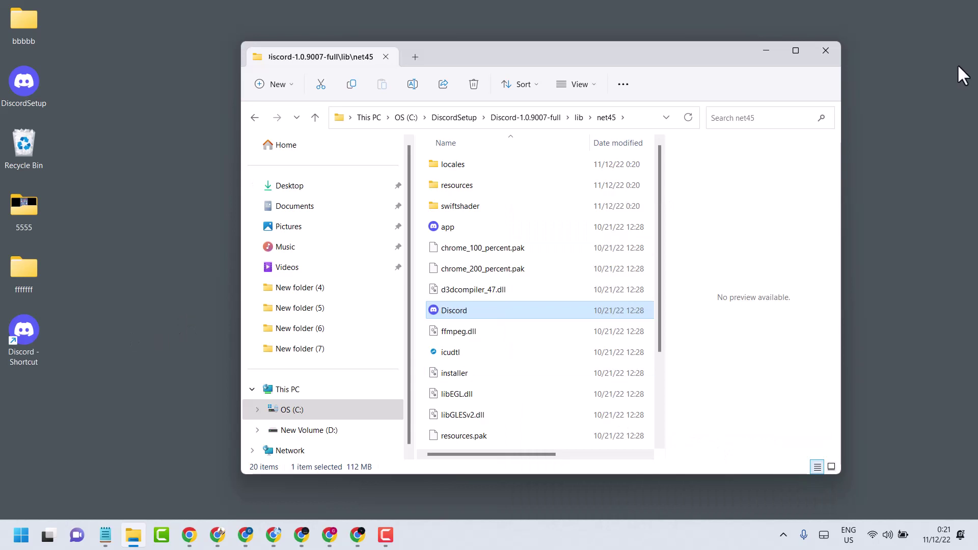
Close Explorer, launch Discord from the shortcut, move the JavaScript error aside, and show Notepad.
left_click(825, 51)
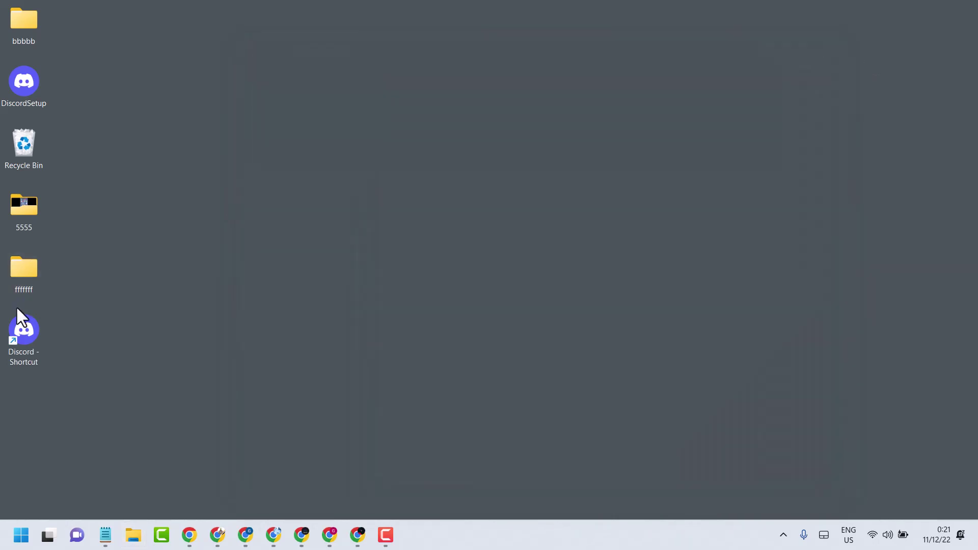
double_click(19, 336)
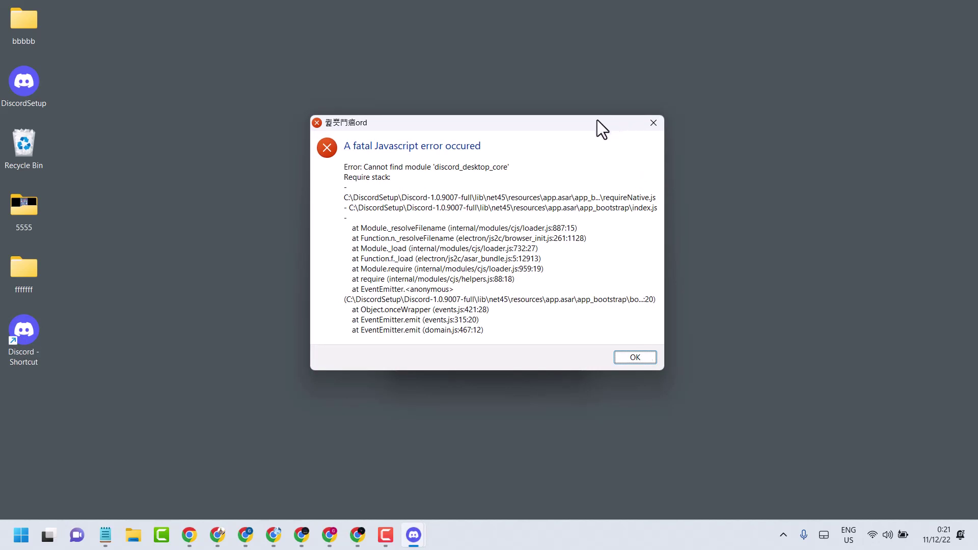
mouse_move(603, 115)
left_mouse_down()
mouse_move(974, 498)
mouse_move(949, 520)
left_mouse_up()
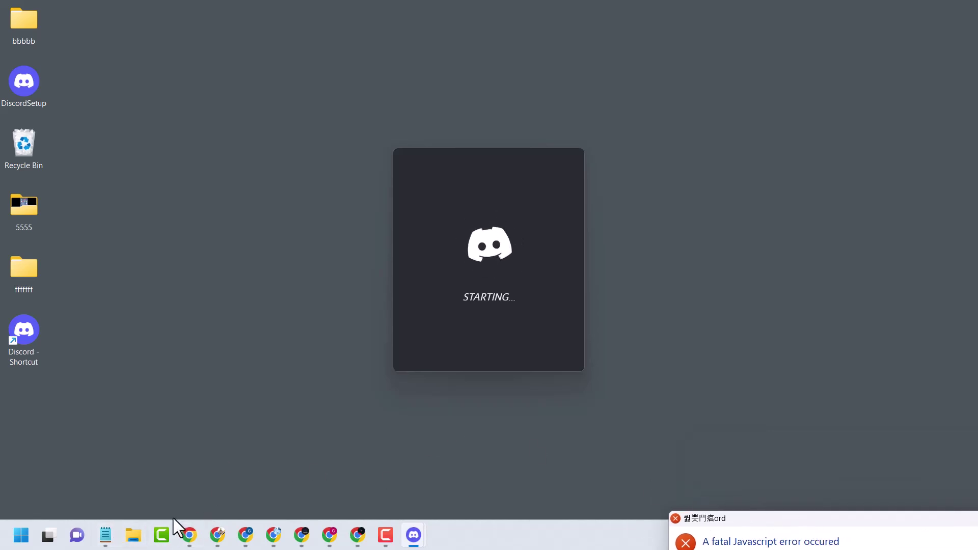
left_click(105, 536)
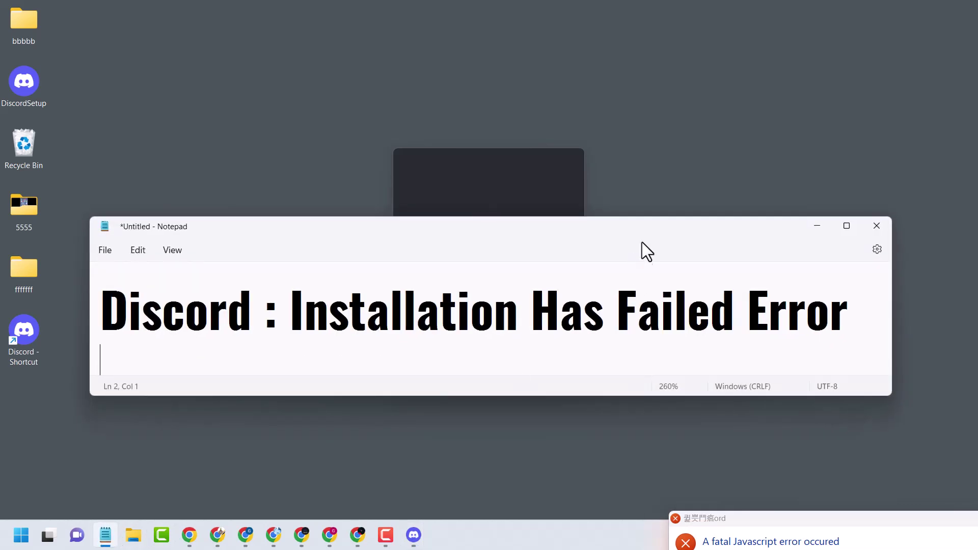
Drag the Notepad window lower and widen it by pulling its left edge leftward.
mouse_move(639, 232)
left_mouse_down()
mouse_move(688, 386)
mouse_move(685, 406)
mouse_move(734, 408)
left_mouse_up()
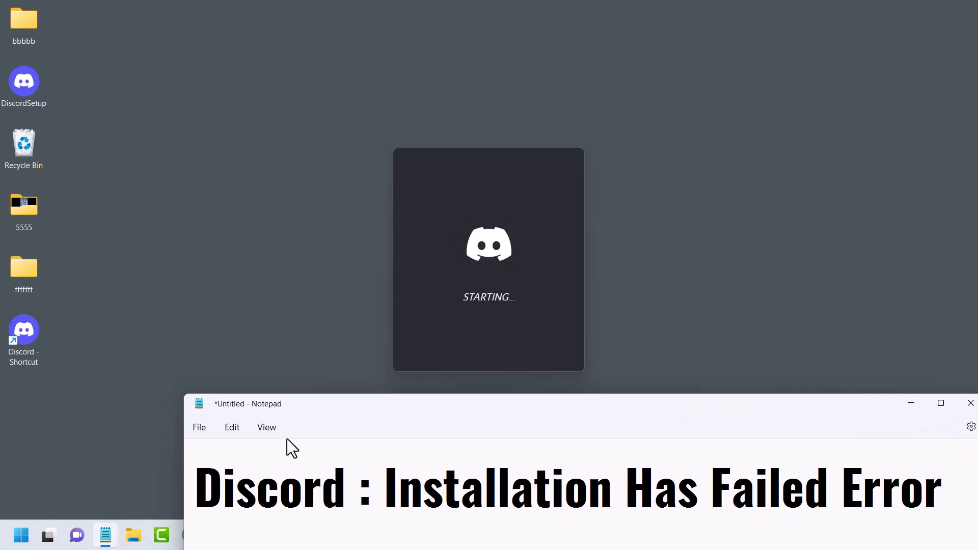
left_click_drag(184, 466, 20, 458)
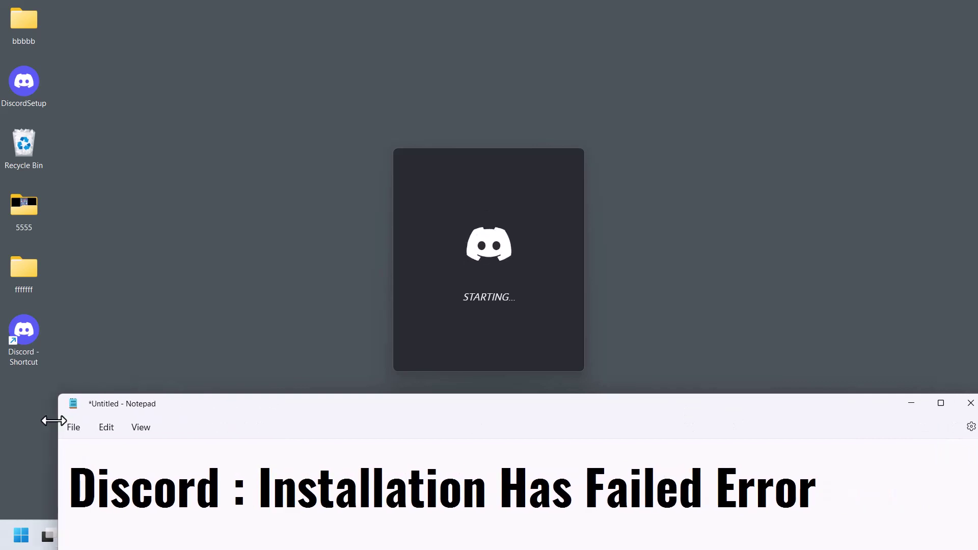